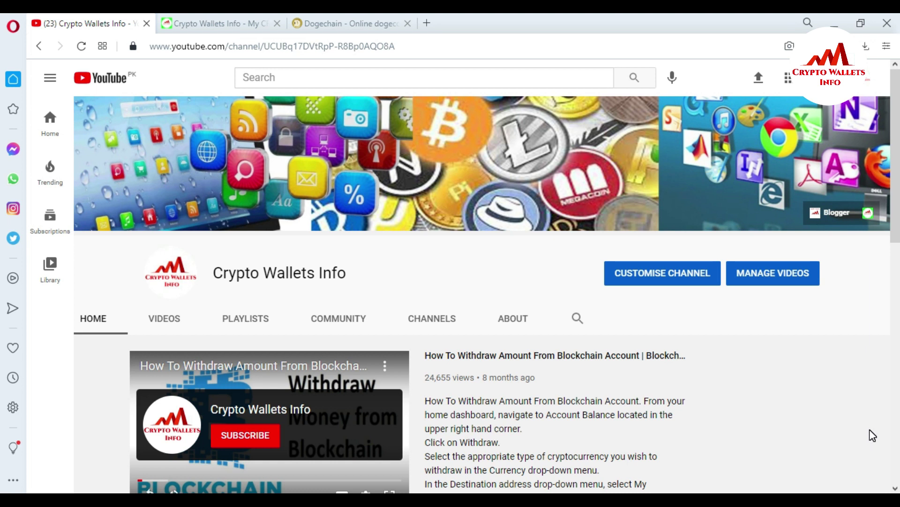
# Go to the DogeChain wallet page and scroll to the new, existing and paper wallet cards
pyautogui.click(212, 18)
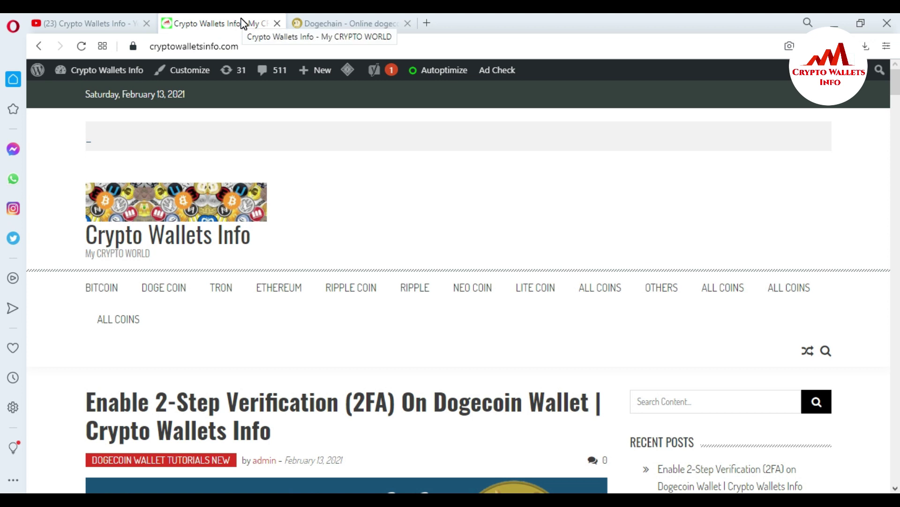
pyautogui.click(349, 17)
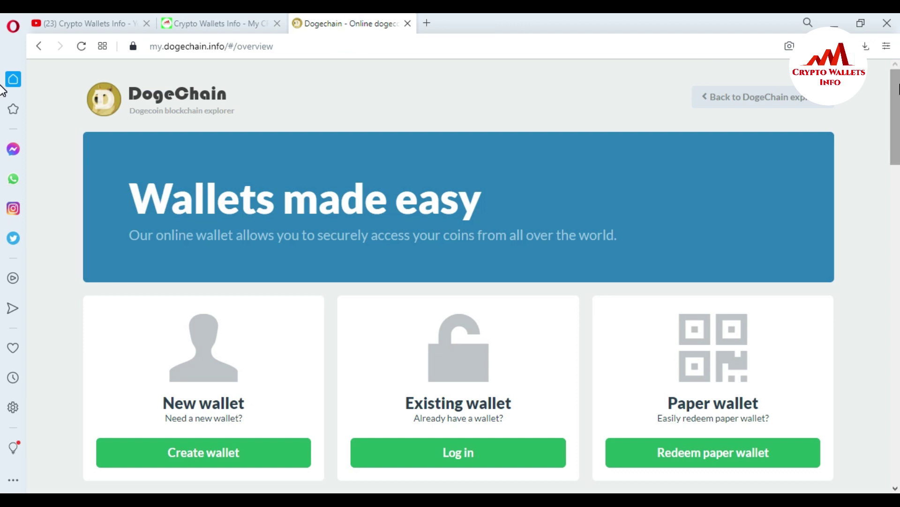
pyautogui.scroll(-2, 3, 101)
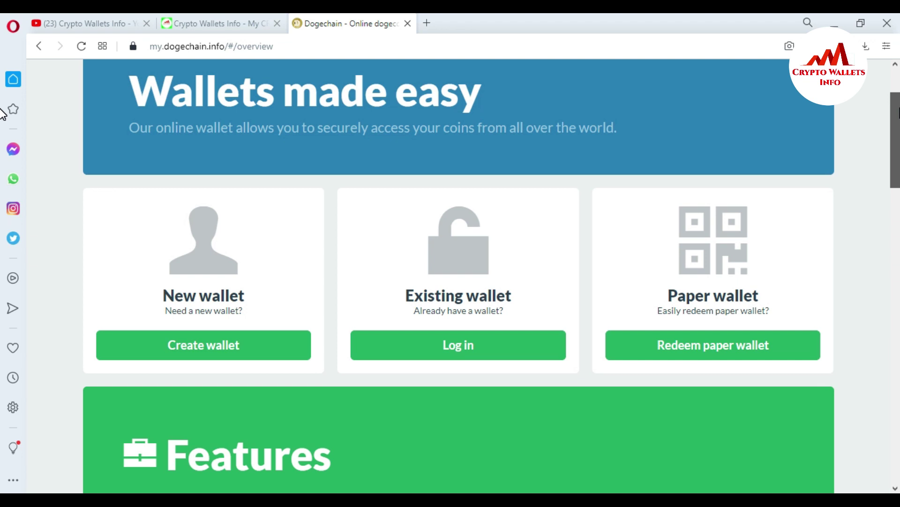
pyautogui.scroll(1, 3, 111)
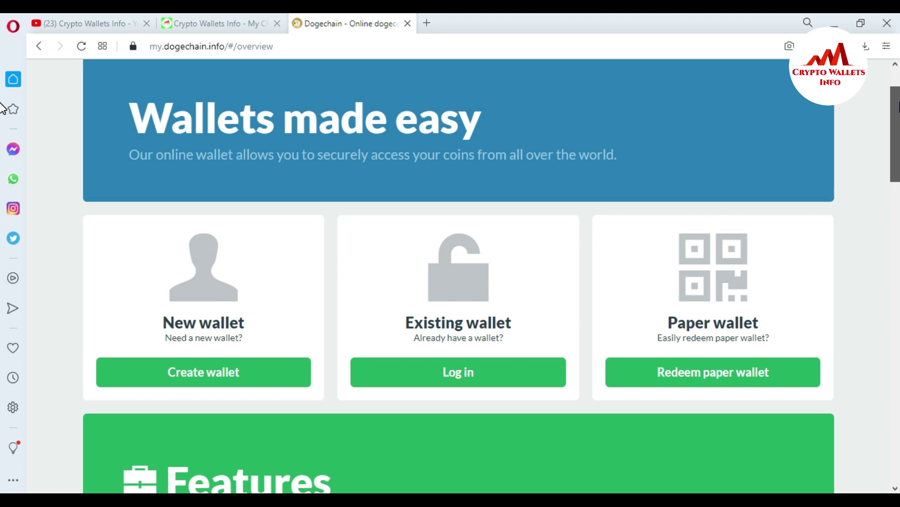
pyautogui.scroll(-2, 2, 112)
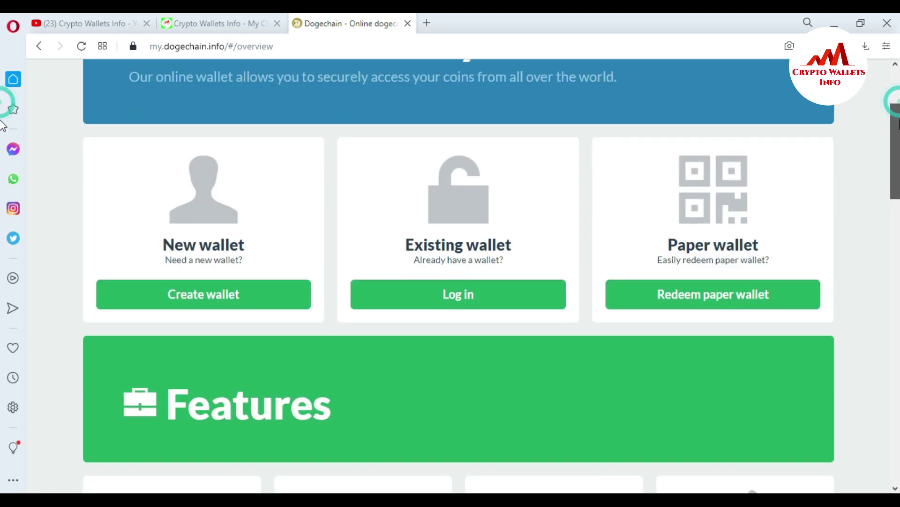
# Log in to the existing wallet by entering the account password and submitting
pyautogui.click(452, 296)
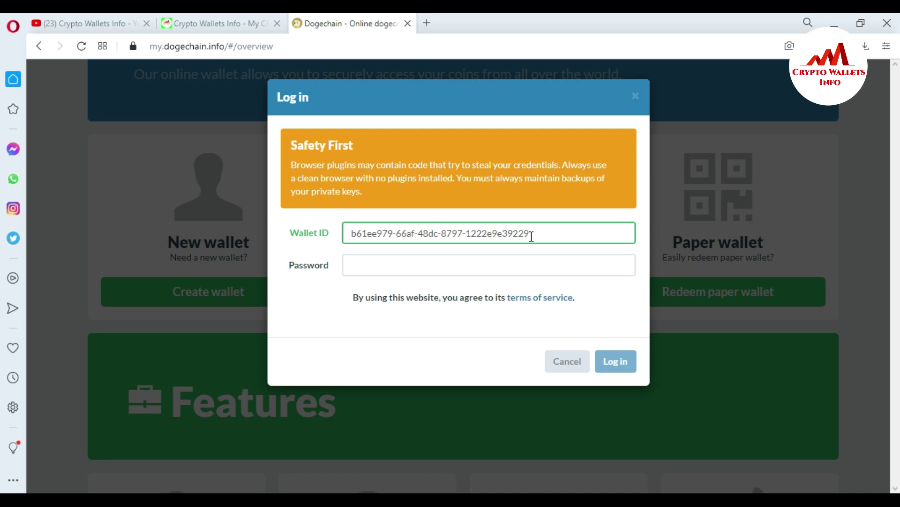
pyautogui.click(484, 264)
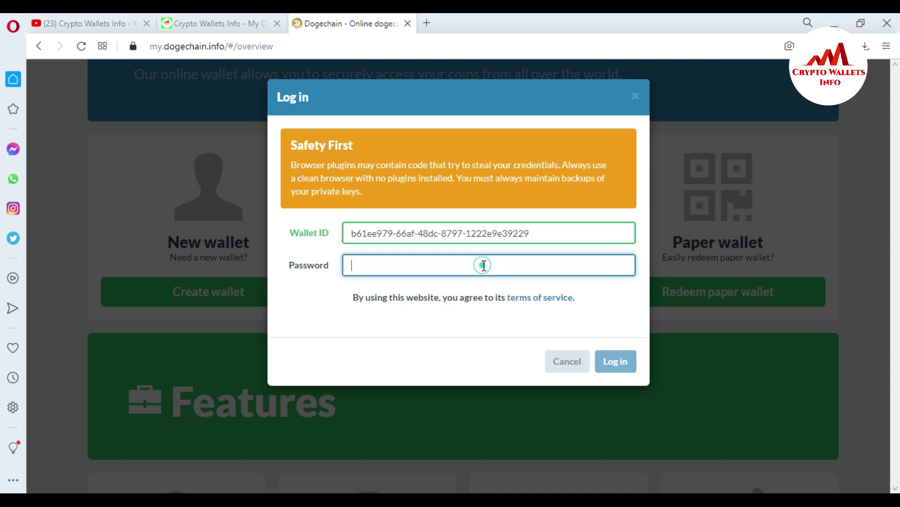
pyautogui.write('••••••')
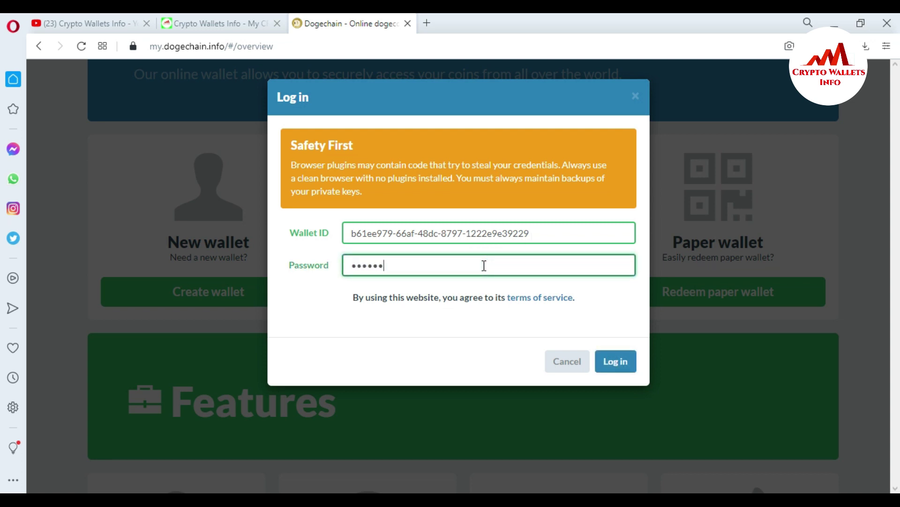
pyautogui.write('•••••')
pyautogui.click(616, 362)
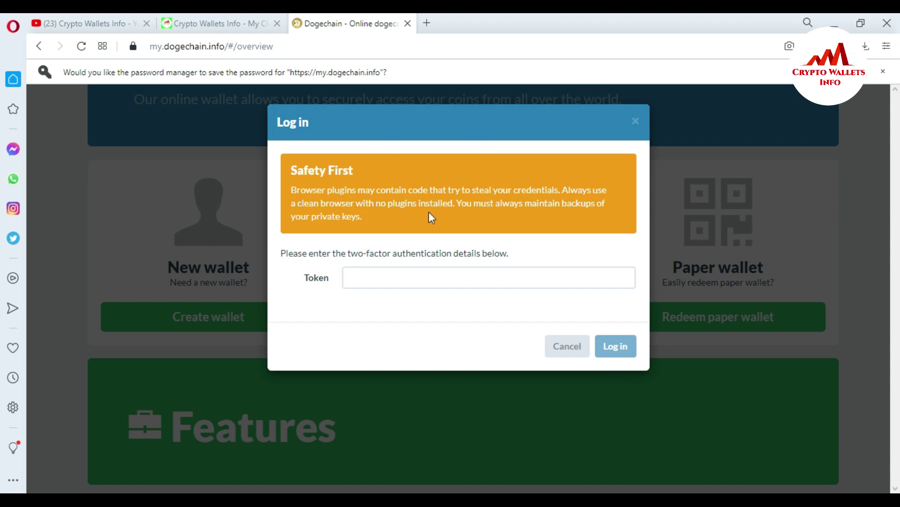
# Enter the authenticator's two-factor code and submit it to open the wallet dashboard
pyautogui.click(394, 254)
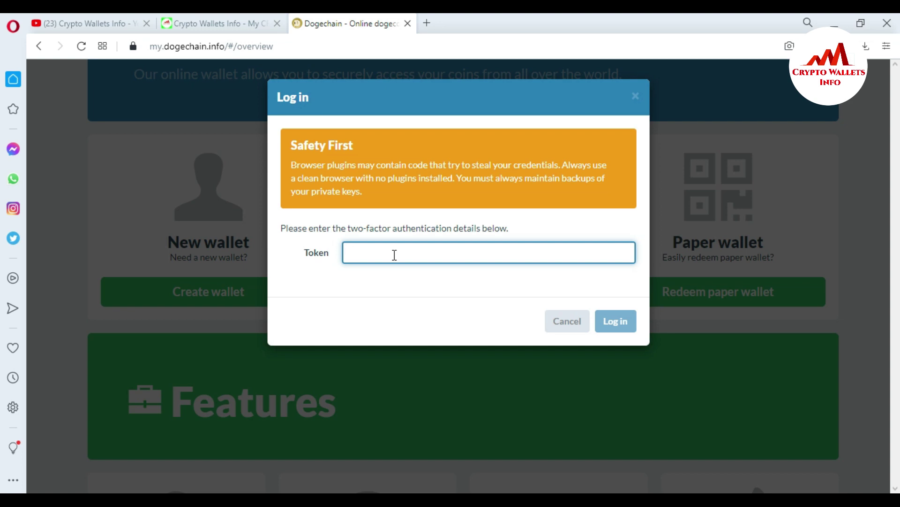
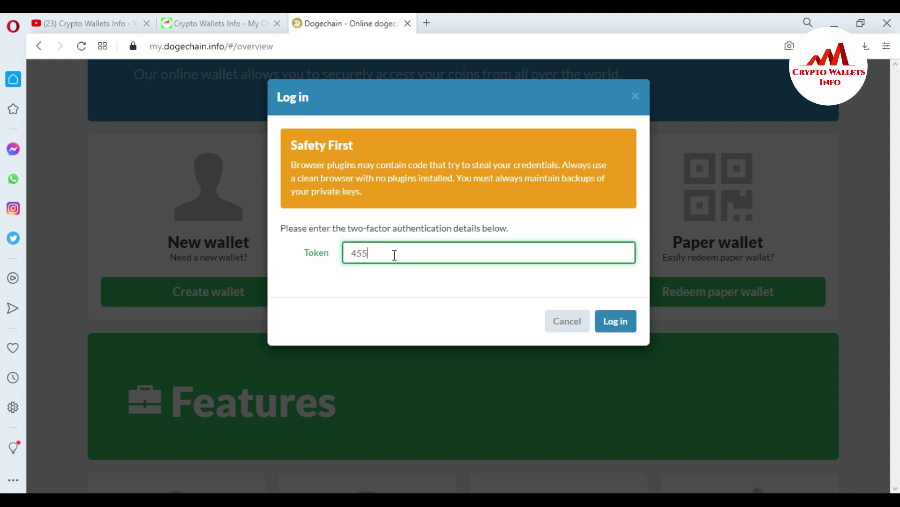
pyautogui.click(631, 323)
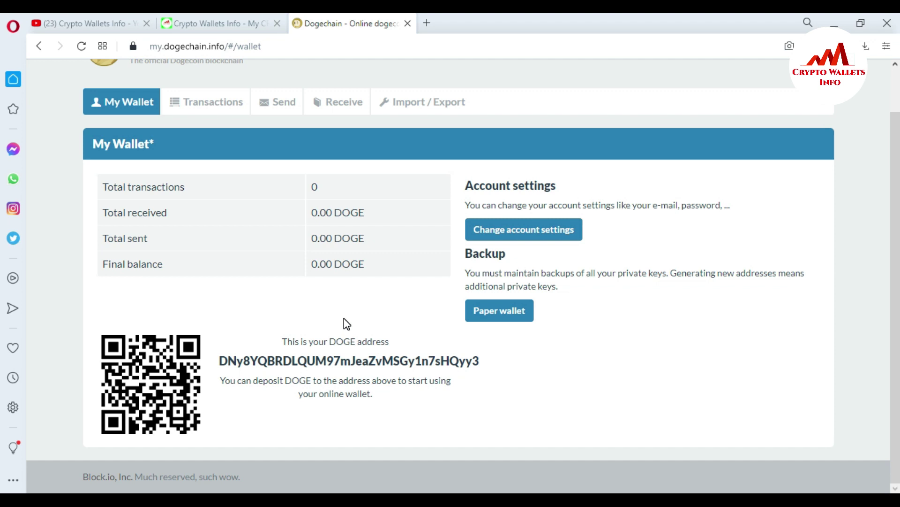
# Highlight the DOGE deposit address shown under the wallet's QR code
pyautogui.click(219, 360)
pyautogui.moveTo(419, 349); pyautogui.dragTo(480, 356)
pyautogui.hotkey('ctrl', 'c')
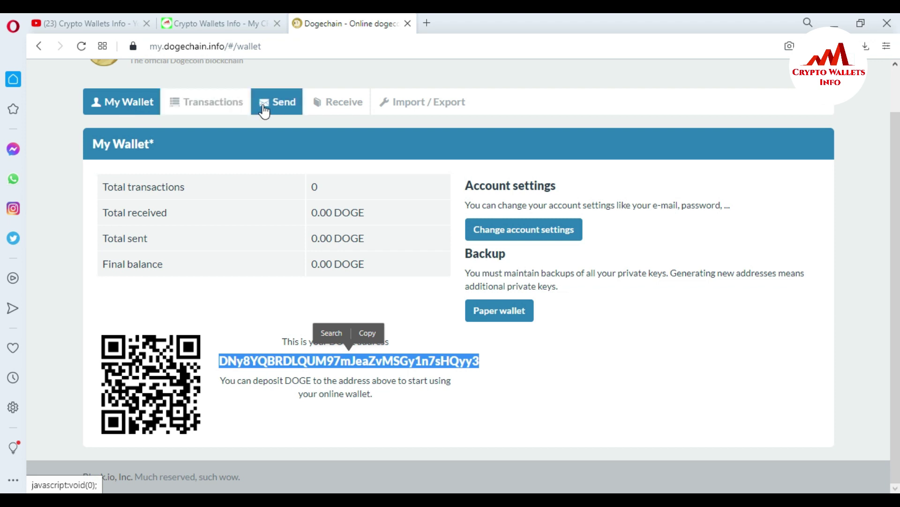
# Choose Export unencrypted under Import / Export and accept the risks to reveal the wallet data
pyautogui.click(436, 109)
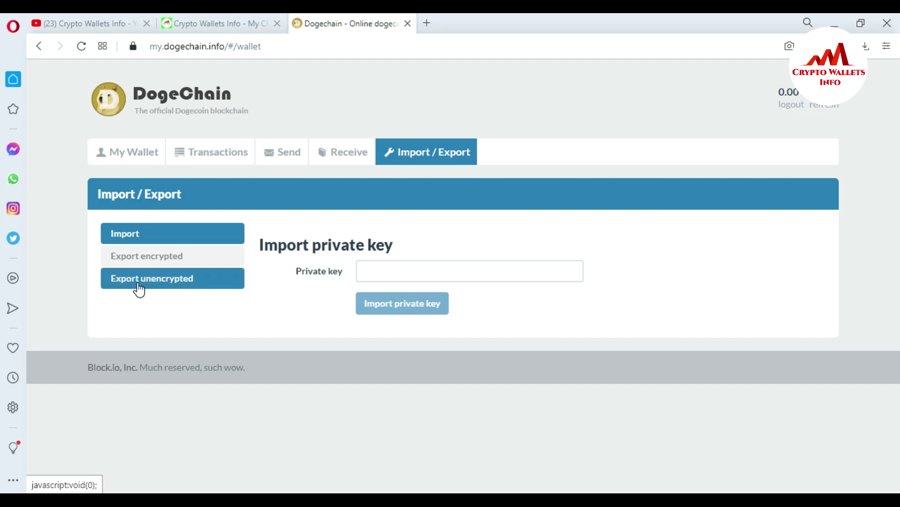
pyautogui.click(176, 282)
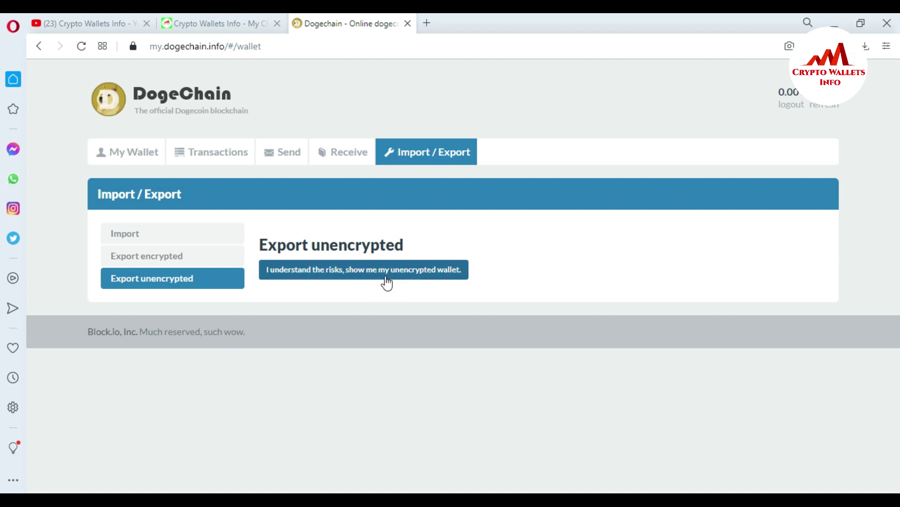
pyautogui.click(352, 277)
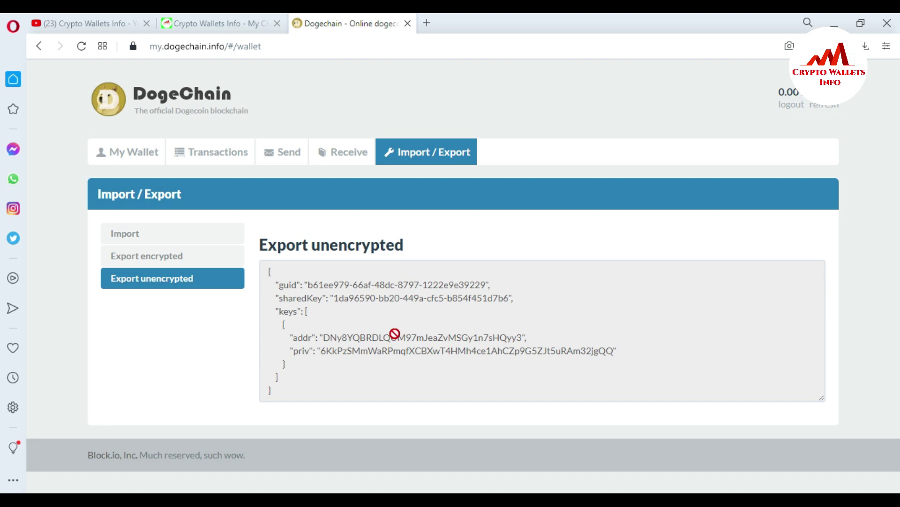
# Type the heading 'Dogecoin Wallet Address' in a new Notepad note
pyautogui.tripleClick(324, 353)
pyautogui.doubleClick(323, 352)
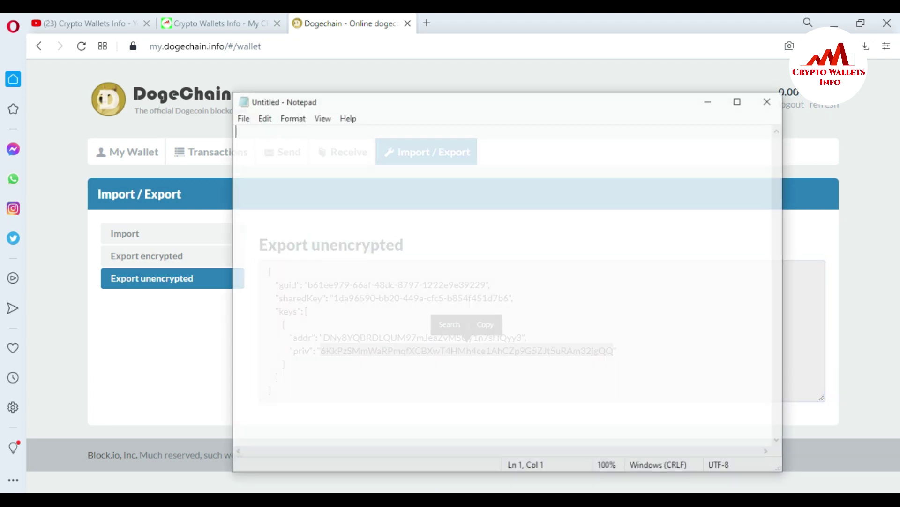
pyautogui.write('No')
pyautogui.hotkey('ctrl', 'z')
pyautogui.write('Doge')
pyautogui.write('oin Wallet Address')
pyautogui.press('Return')
pyautogui.press('Return')
pyautogui.press('Return')
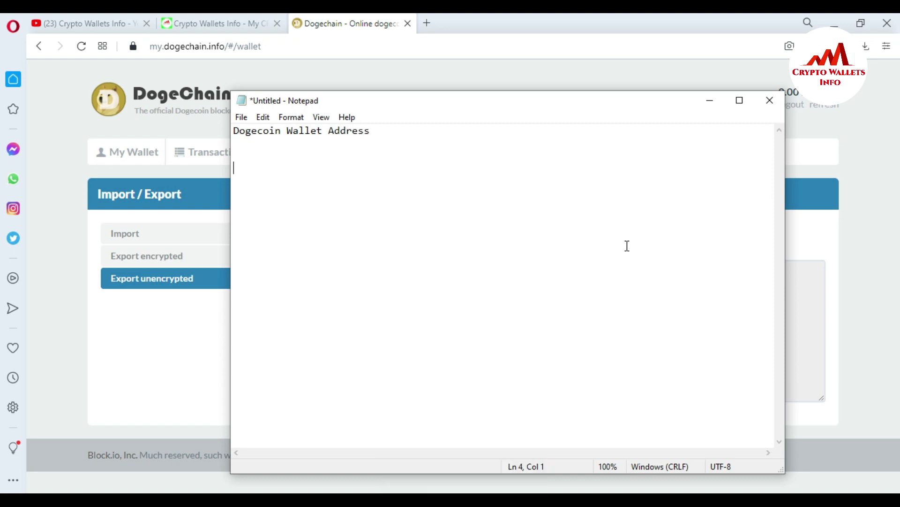
# Paste the copied wallet address beneath the address heading
pyautogui.click(711, 101)
pyautogui.moveTo(393, 352); pyautogui.dragTo(446, 503)
pyautogui.doubleClick(327, 336)
pyautogui.hotkey('ctrl', 'v')
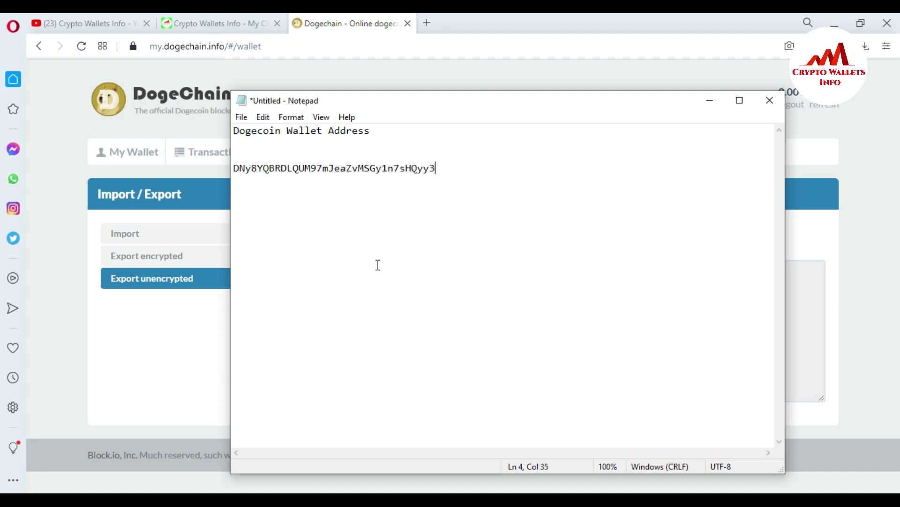
pyautogui.press('Return')
pyautogui.press('Return')
pyautogui.press('Return')
# Add the heading 'Dogecoin Wallet Privatekey' below the address
pyautogui.write('DogecoinWa')
pyautogui.press('BackSpace')
pyautogui.press('BackSpace')
pyautogui.write('Wallet O')
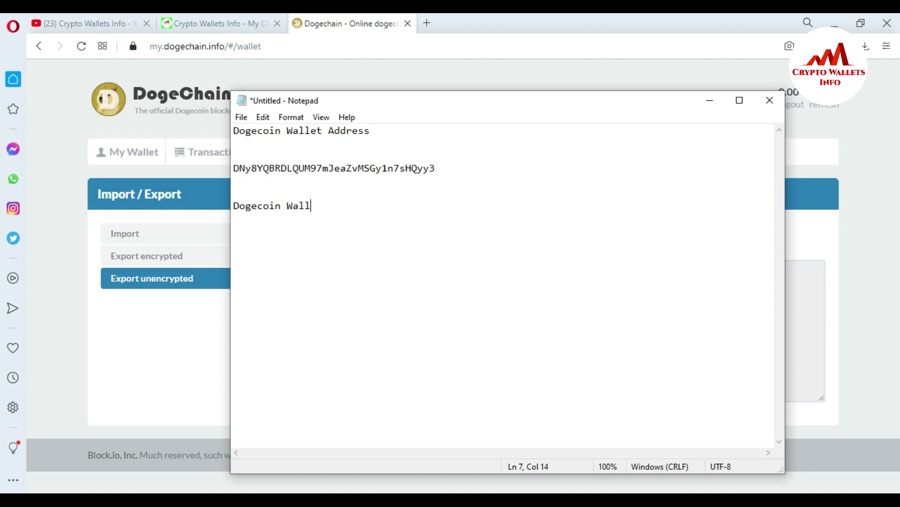
pyautogui.press('BackSpace')
pyautogui.write('Privatekey')
pyautogui.press('Return')
pyautogui.press('Return')
pyautogui.press('Return')
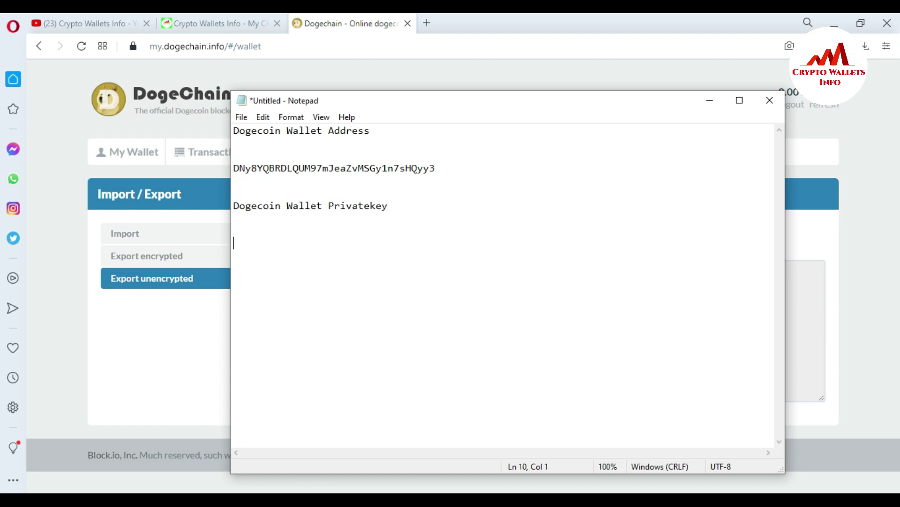
# Copy the priv value from the export and paste it under the Privatekey heading
pyautogui.click(830, 229)
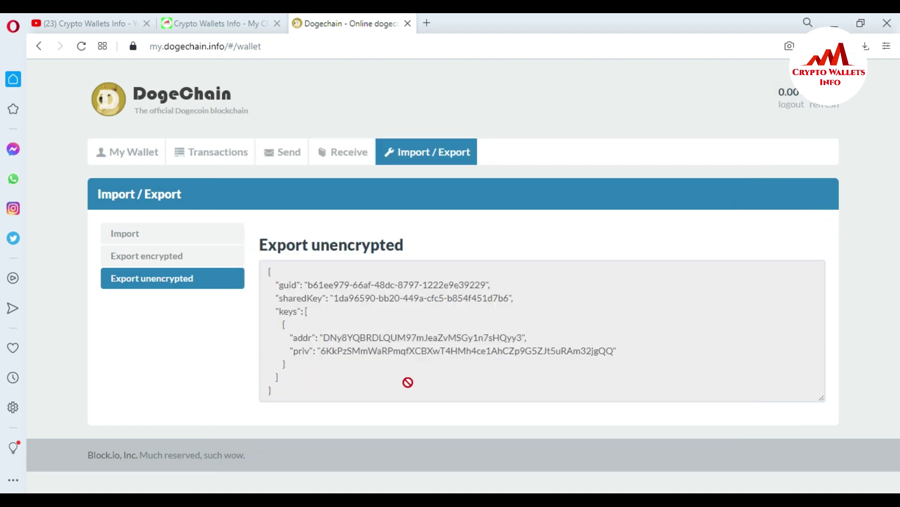
pyautogui.doubleClick(332, 351)
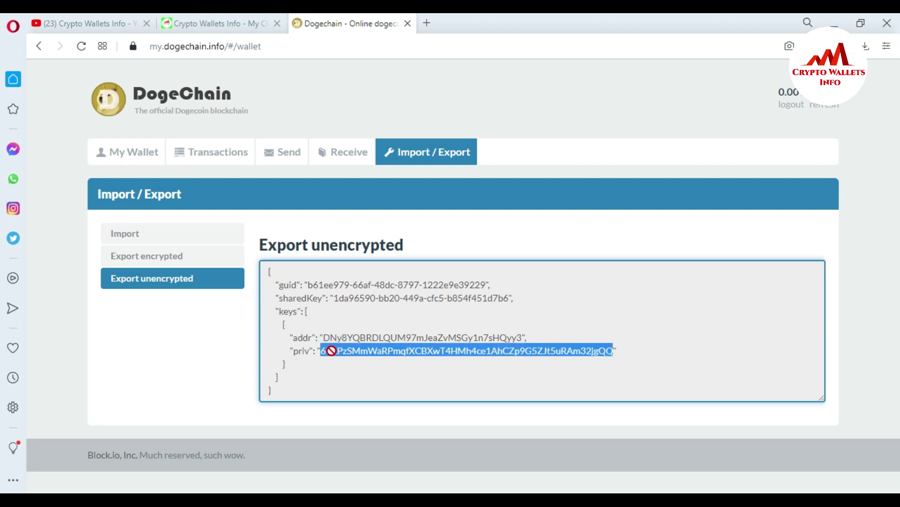
pyautogui.doubleClick(332, 351)
pyautogui.hotkey('ctrl', 'c')
pyautogui.hotkey('alt', 'Tab')
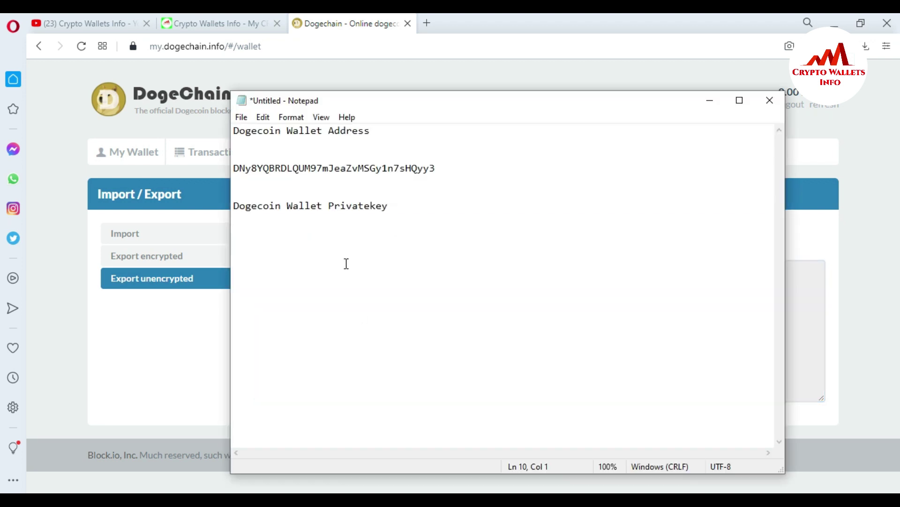
pyautogui.hotkey('ctrl', 'v')
# Type a long row of '=' as a divider below the private key, then highlight the key's end
pyautogui.press('Return')
pyautogui.press('Return')
pyautogui.press('Return')
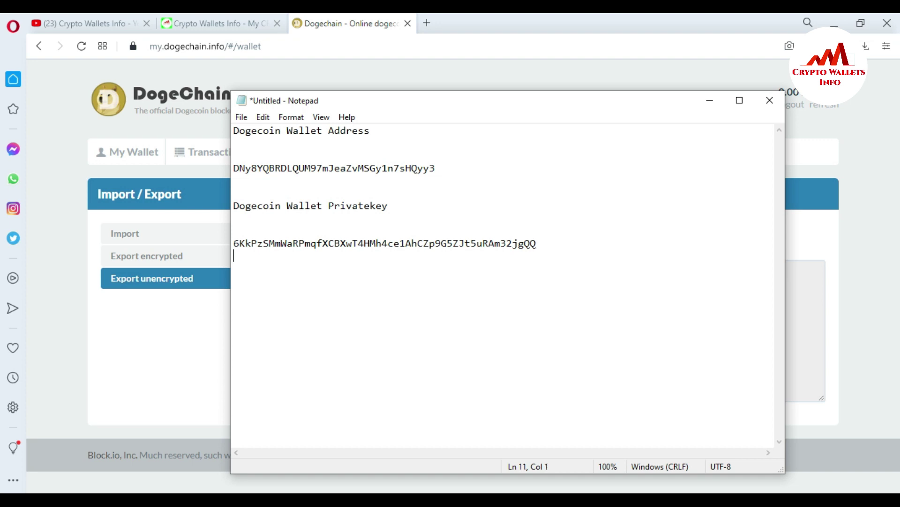
pyautogui.write('==================================================================================')
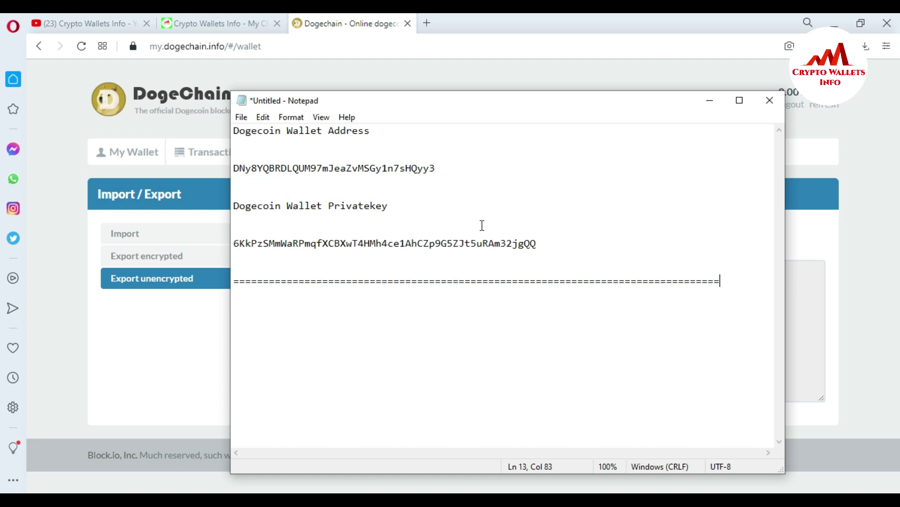
pyautogui.moveTo(543, 244); pyautogui.dragTo(522, 245)
pyautogui.moveTo(346, 263); pyautogui.dragTo(396, 243)
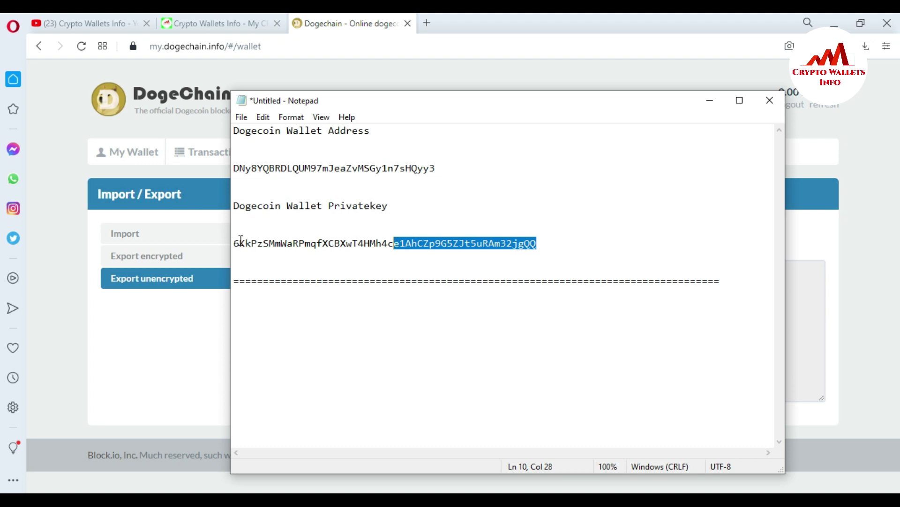
# Move the note aside and check the key's first and last characters against the export
pyautogui.moveTo(234, 243); pyautogui.dragTo(265, 243)
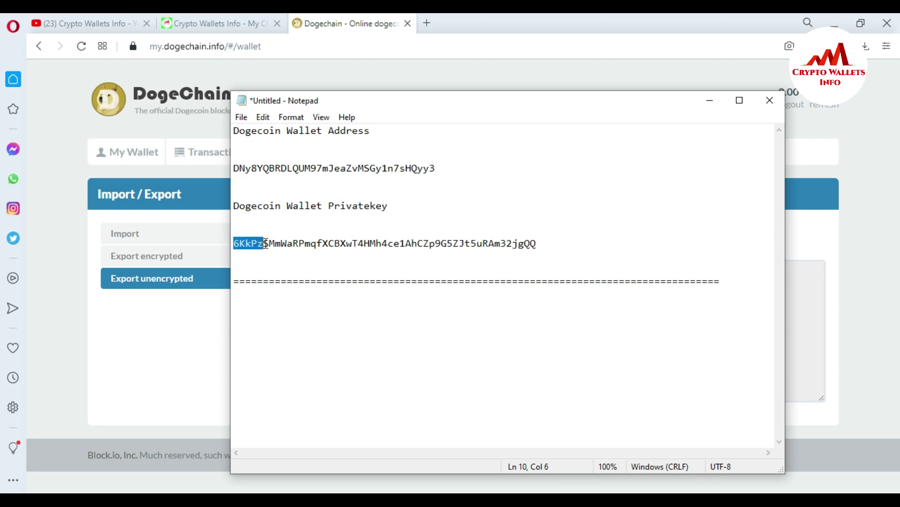
pyautogui.moveTo(392, 104); pyautogui.dragTo(569, 92)
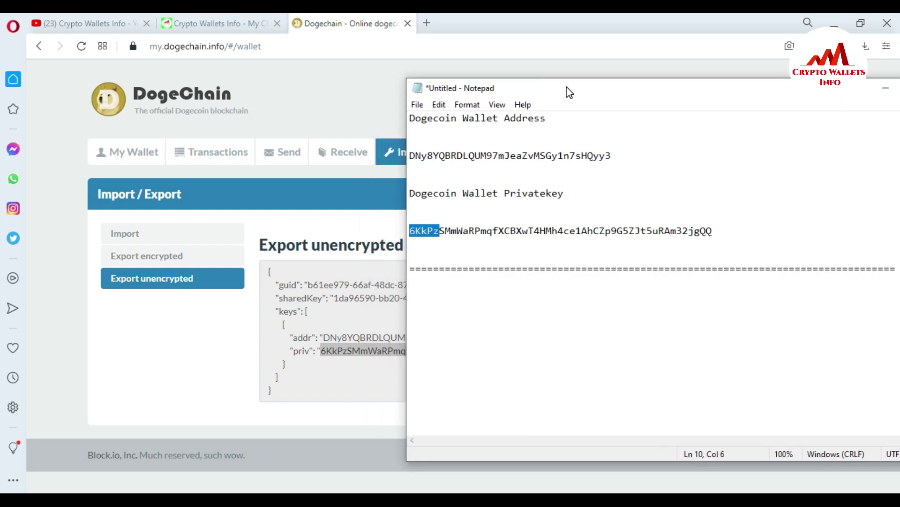
pyautogui.click(467, 240)
pyautogui.moveTo(422, 229); pyautogui.dragTo(411, 230)
pyautogui.moveTo(700, 231); pyautogui.dragTo(713, 231)
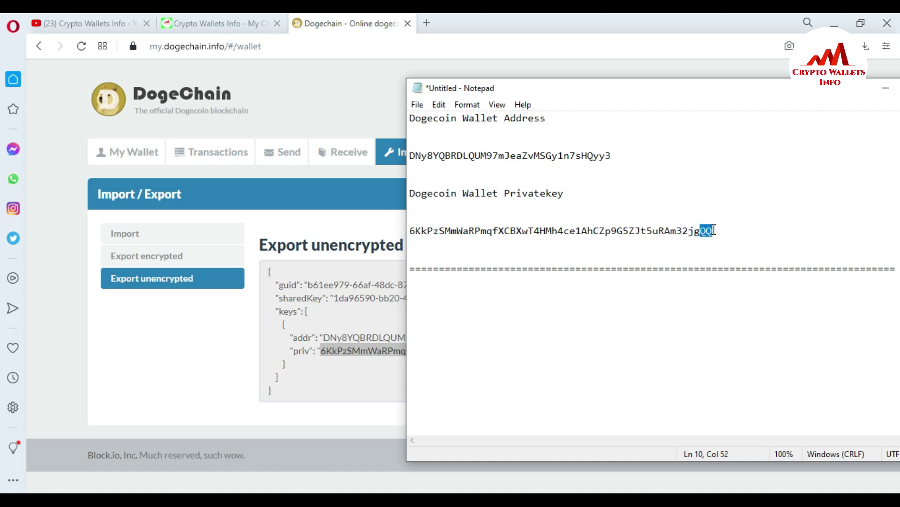
pyautogui.moveTo(815, 88); pyautogui.dragTo(857, 157)
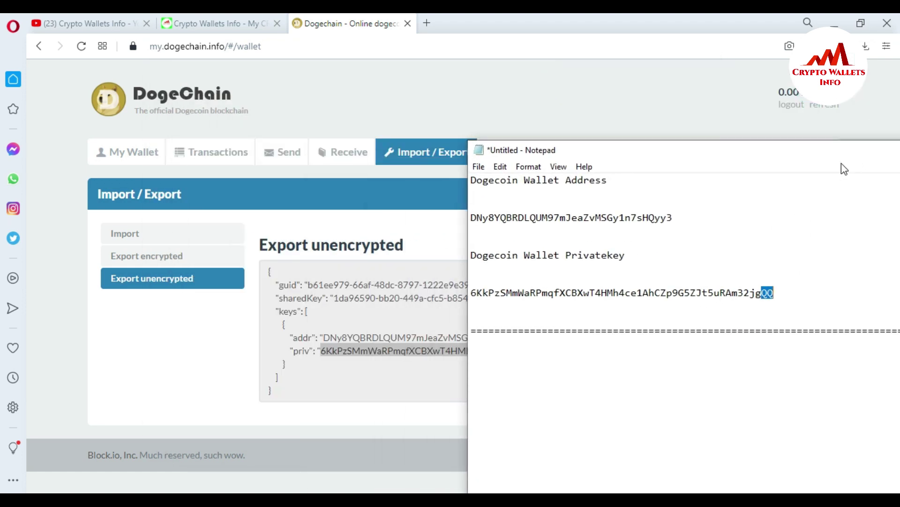
# Highlight the priv value in the export, compare it with the note, and return to the export page
pyautogui.click(322, 361)
pyautogui.doubleClick(327, 350)
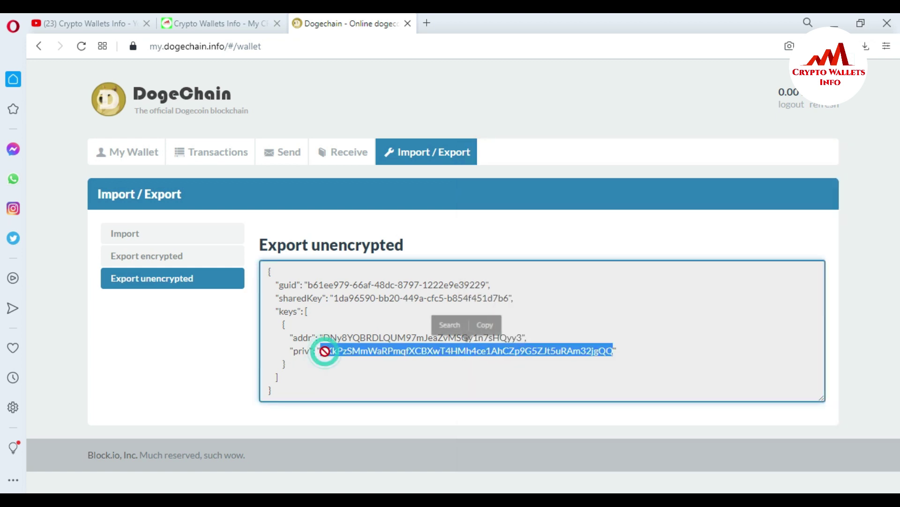
pyautogui.moveTo(328, 358); pyautogui.dragTo(514, 426)
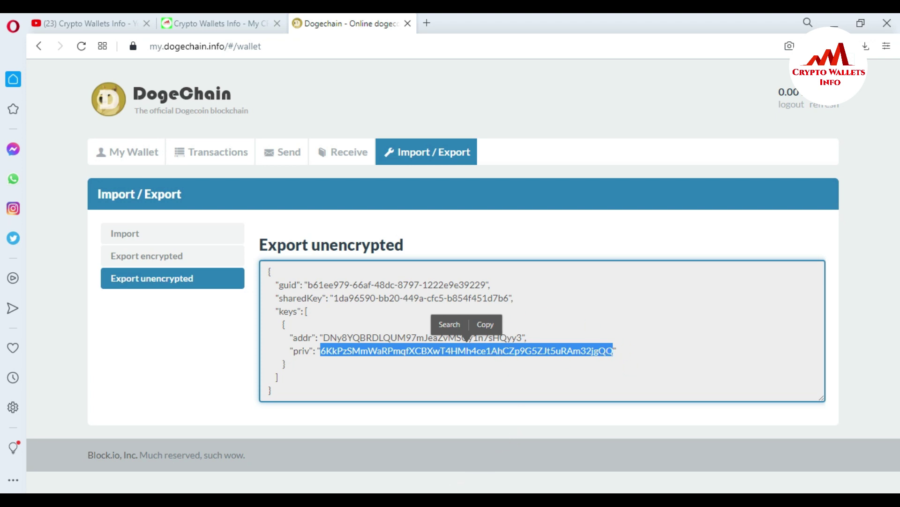
pyautogui.hotkey('alt', 'Tab')
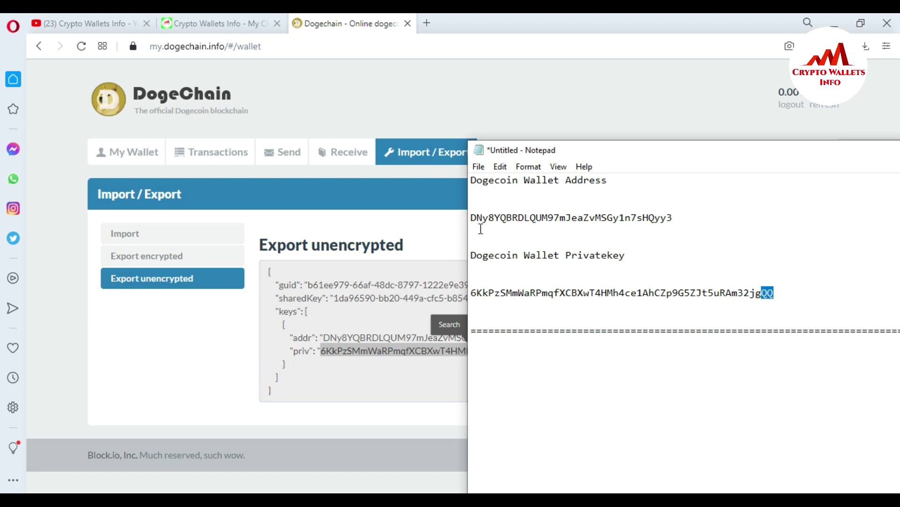
pyautogui.click(419, 227)
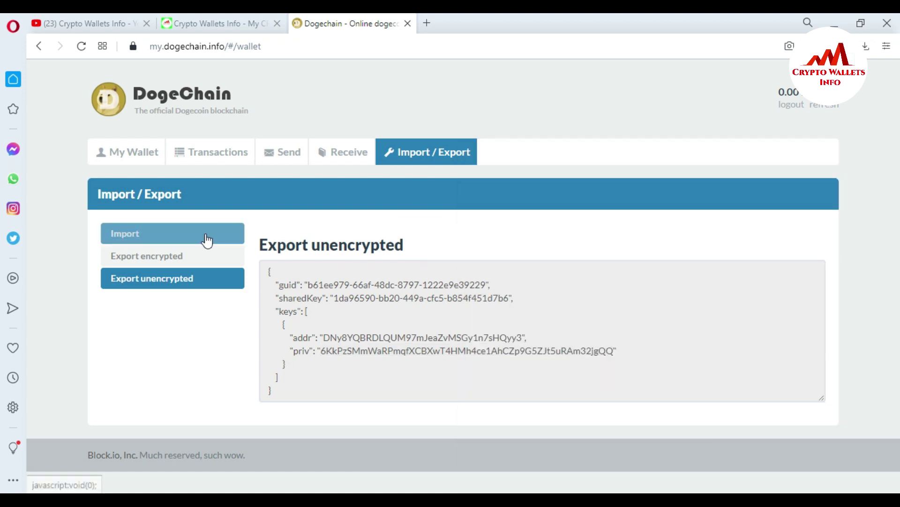
# Open My Wallet and highlight its DOGE deposit address beside the moved note
pyautogui.click(127, 158)
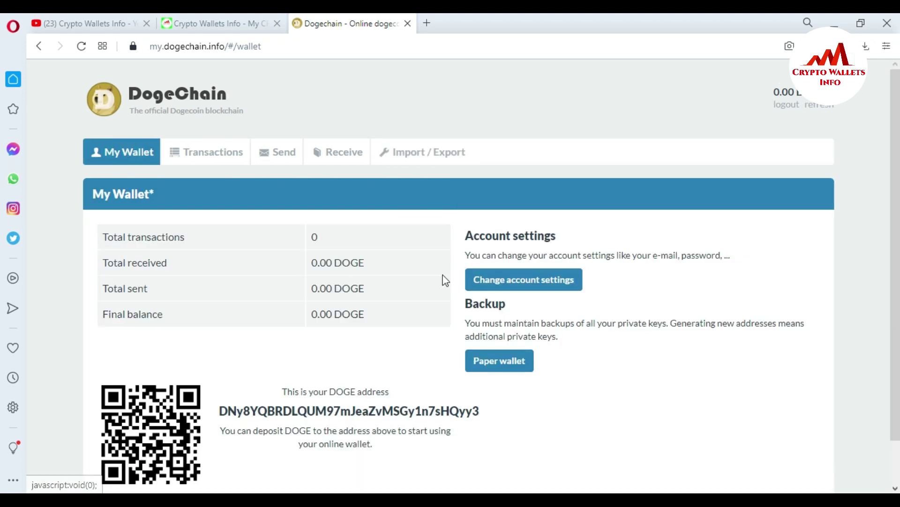
pyautogui.hotkey('alt', 'Tab')
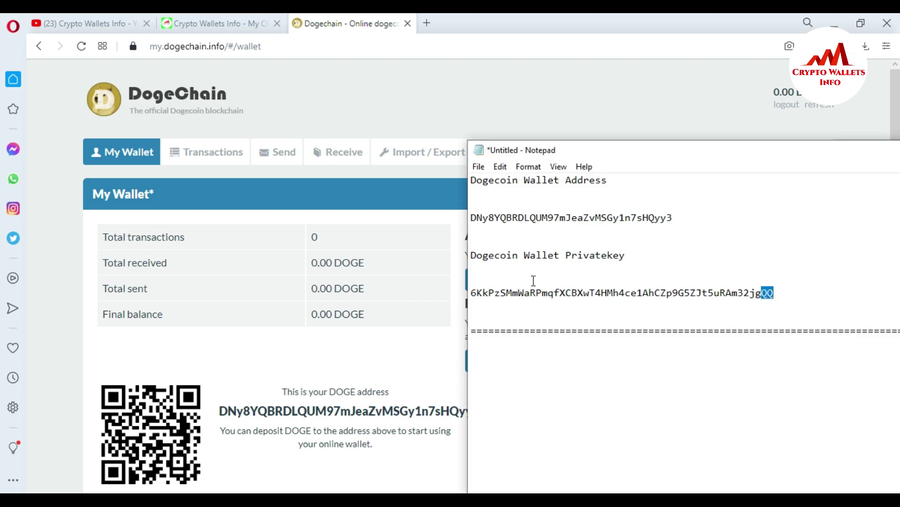
pyautogui.moveTo(599, 154); pyautogui.dragTo(698, 121)
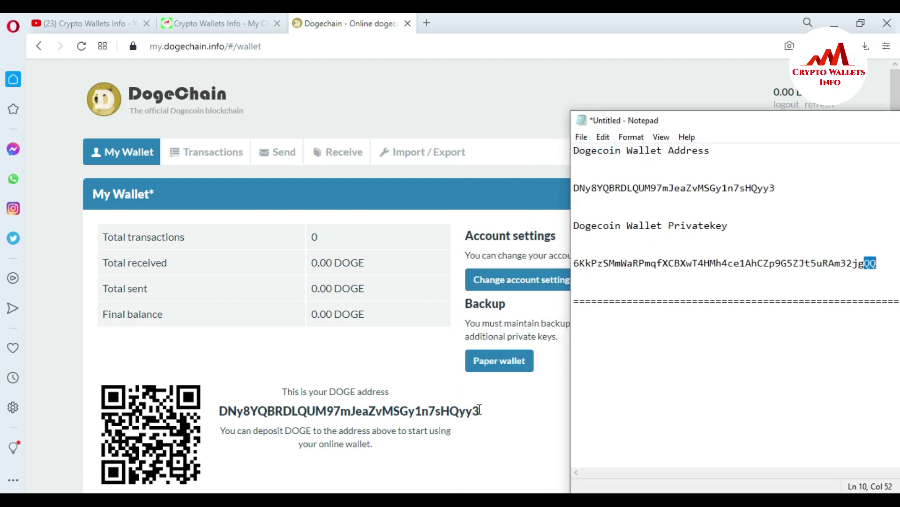
pyautogui.moveTo(479, 410); pyautogui.dragTo(219, 409)
# Highlight the saved address in the note to compare it, then re-center the note
pyautogui.hotkey('alt', 'Tab')
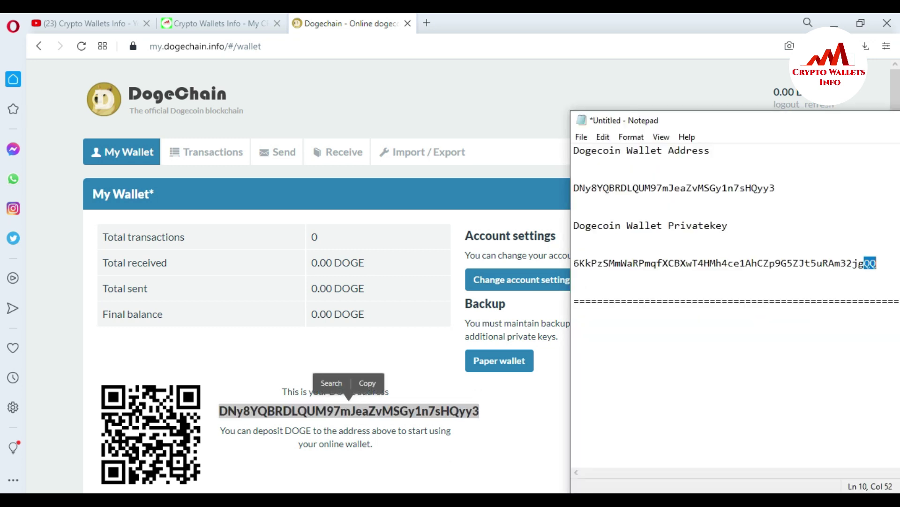
pyautogui.moveTo(777, 187); pyautogui.dragTo(573, 189)
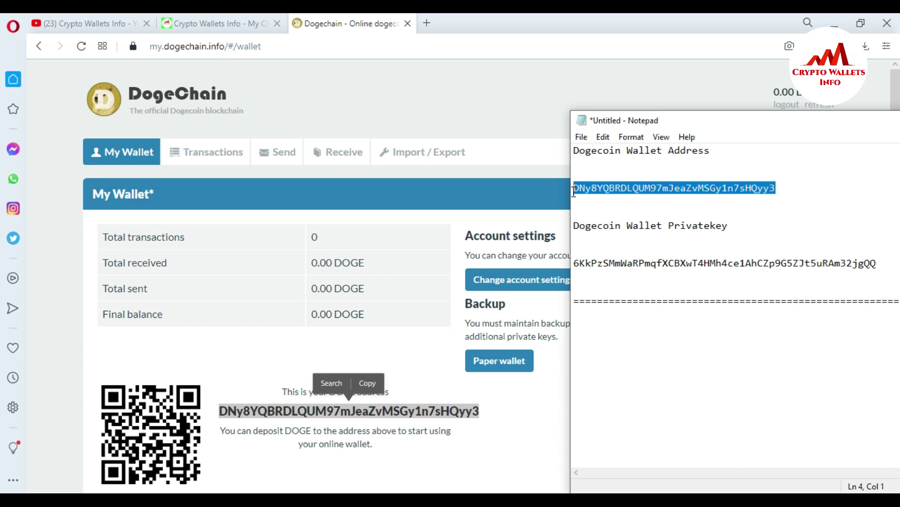
pyautogui.click(774, 190)
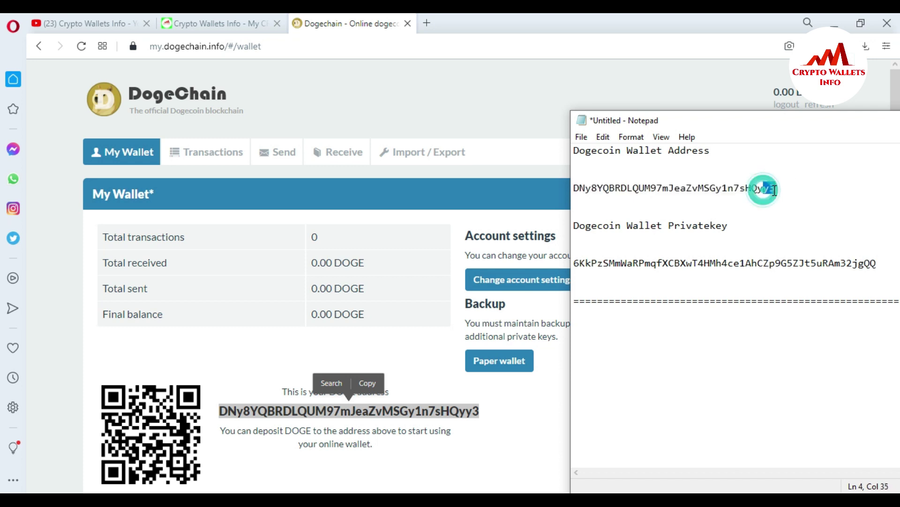
pyautogui.click(580, 187)
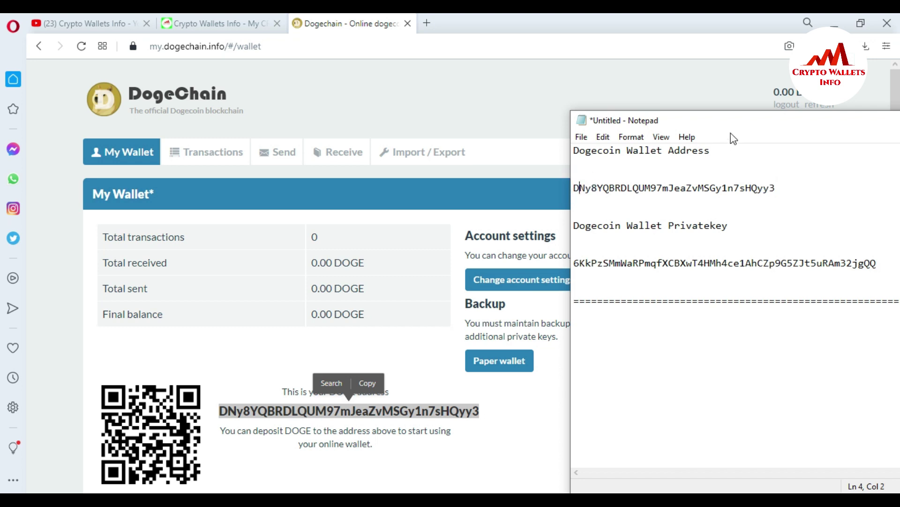
pyautogui.moveTo(732, 125); pyautogui.dragTo(385, 119)
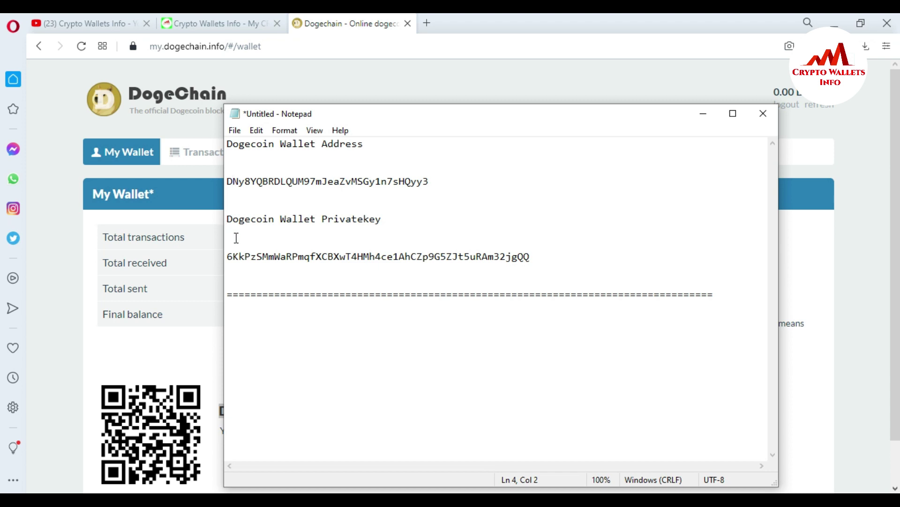
pyautogui.click(227, 255)
pyautogui.keyDown('shift'); pyautogui.click(556, 261); pyautogui.keyUp('shift')
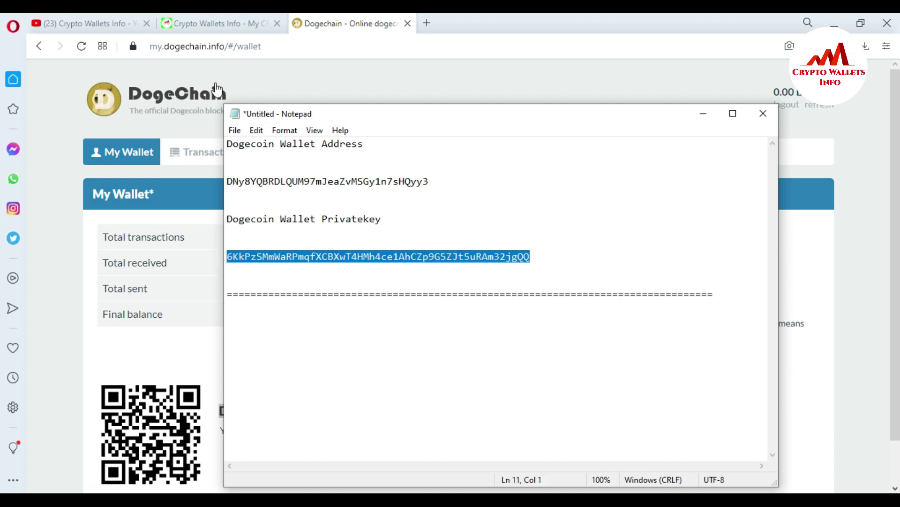
pyautogui.moveTo(434, 183); pyautogui.dragTo(229, 183)
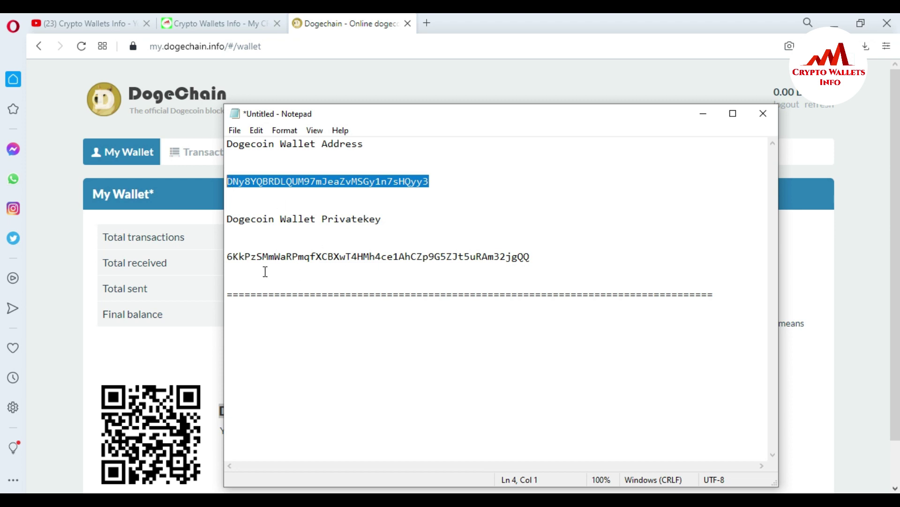
pyautogui.moveTo(228, 256); pyautogui.dragTo(535, 262)
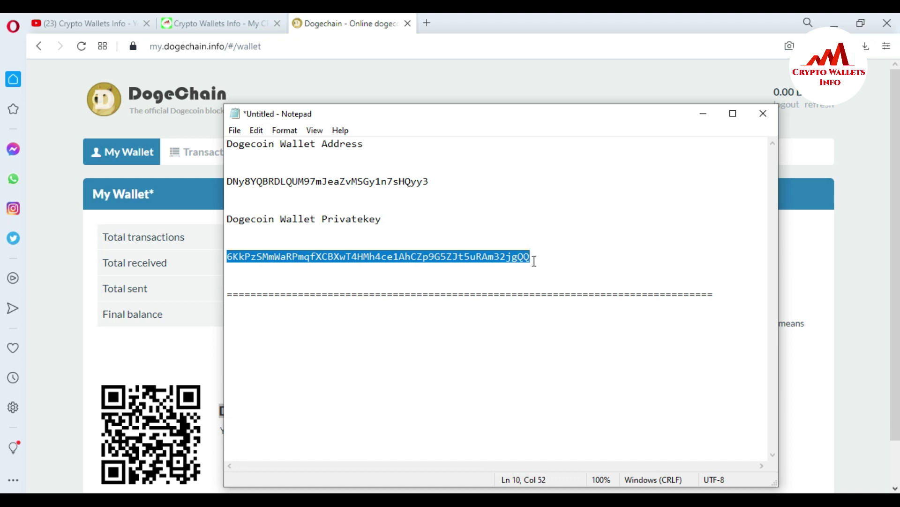
pyautogui.click(535, 257)
pyautogui.moveTo(534, 257); pyautogui.dragTo(230, 183)
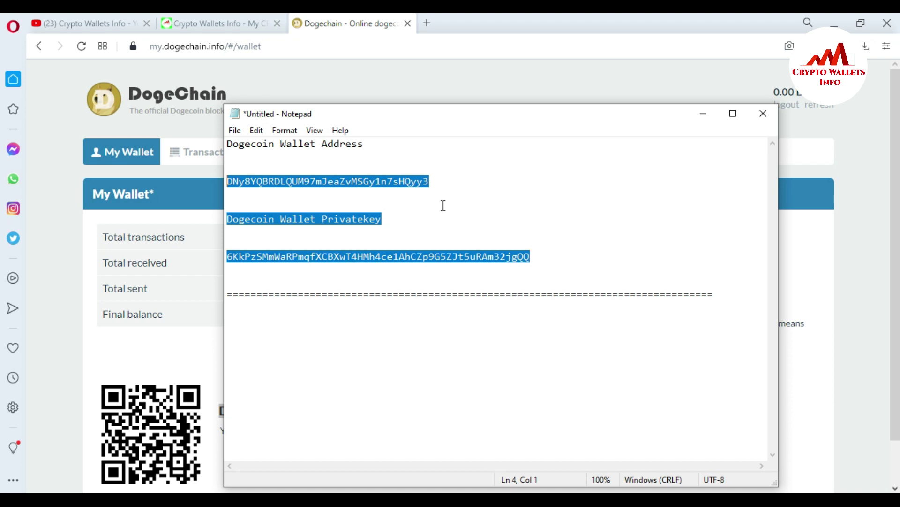
# Minimize the Notepad note and show the Crypto Wallets Info post on Dogecoin wallet 2FA
pyautogui.click(704, 115)
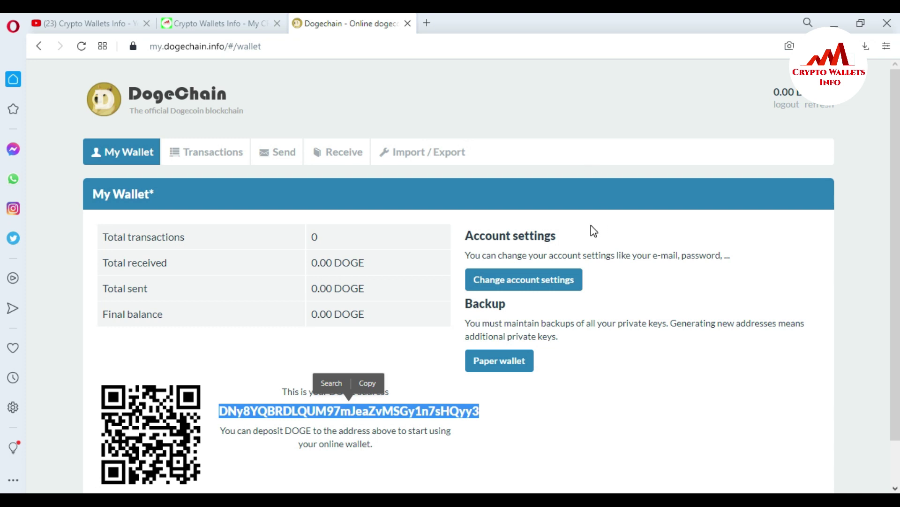
pyautogui.click(68, 21)
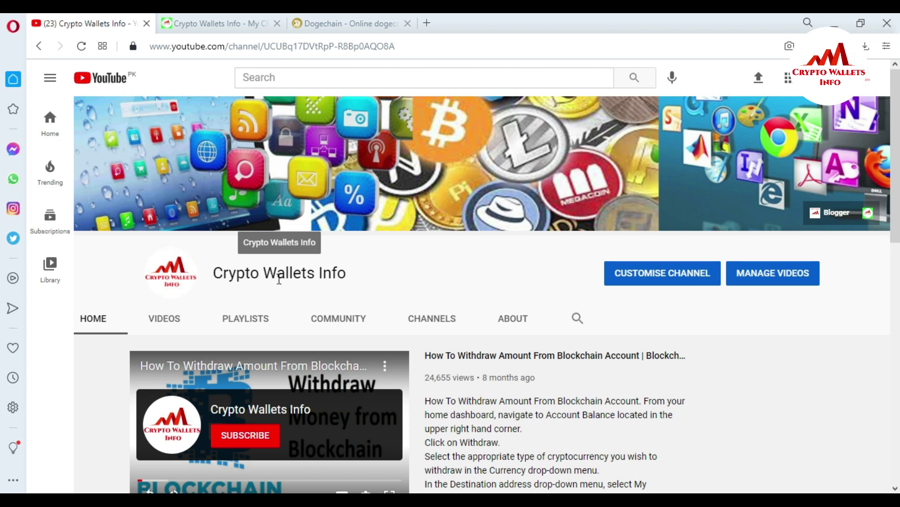
pyautogui.click(185, 22)
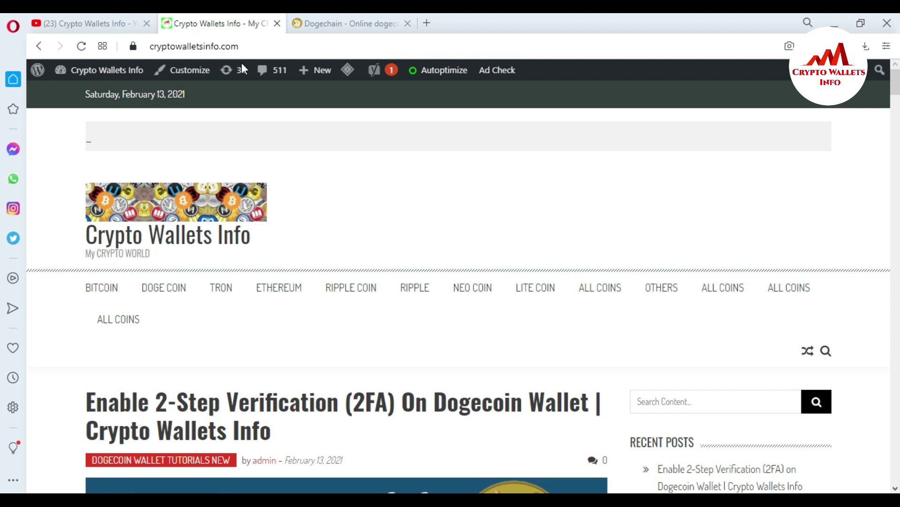